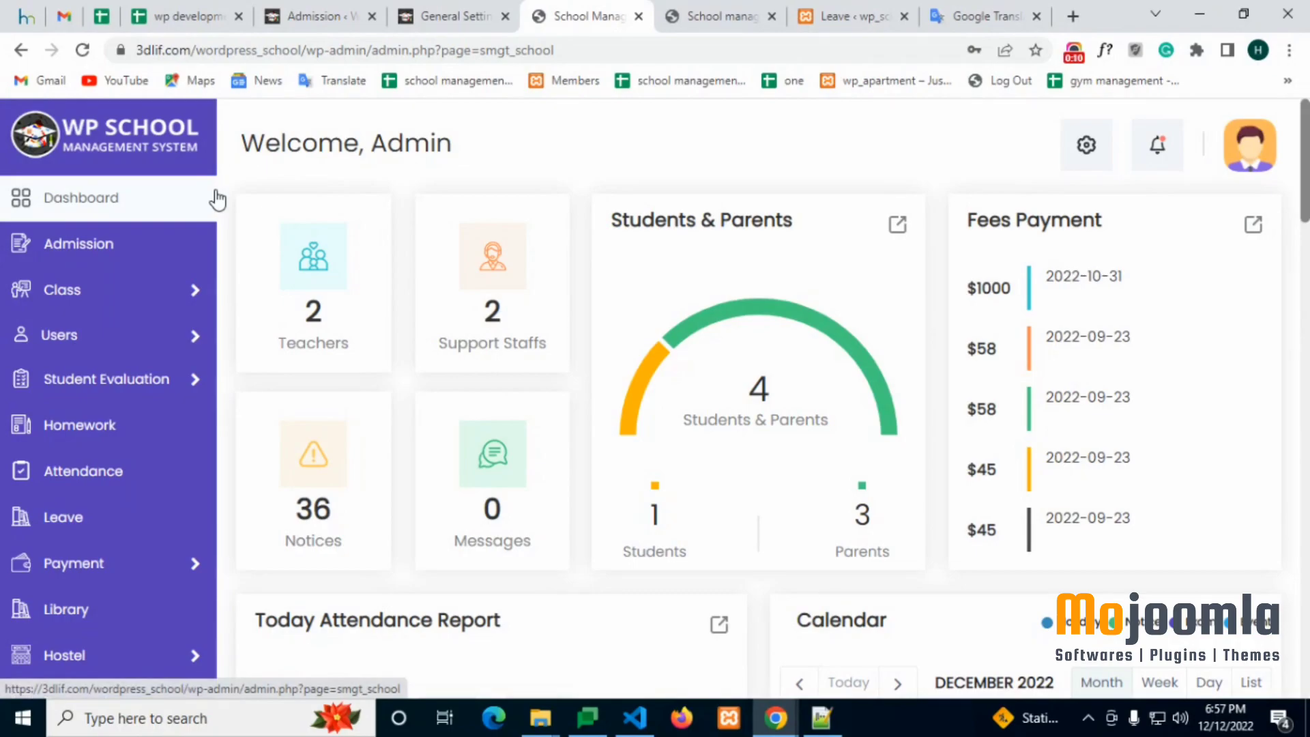
scroll(200, 205, down, 5)
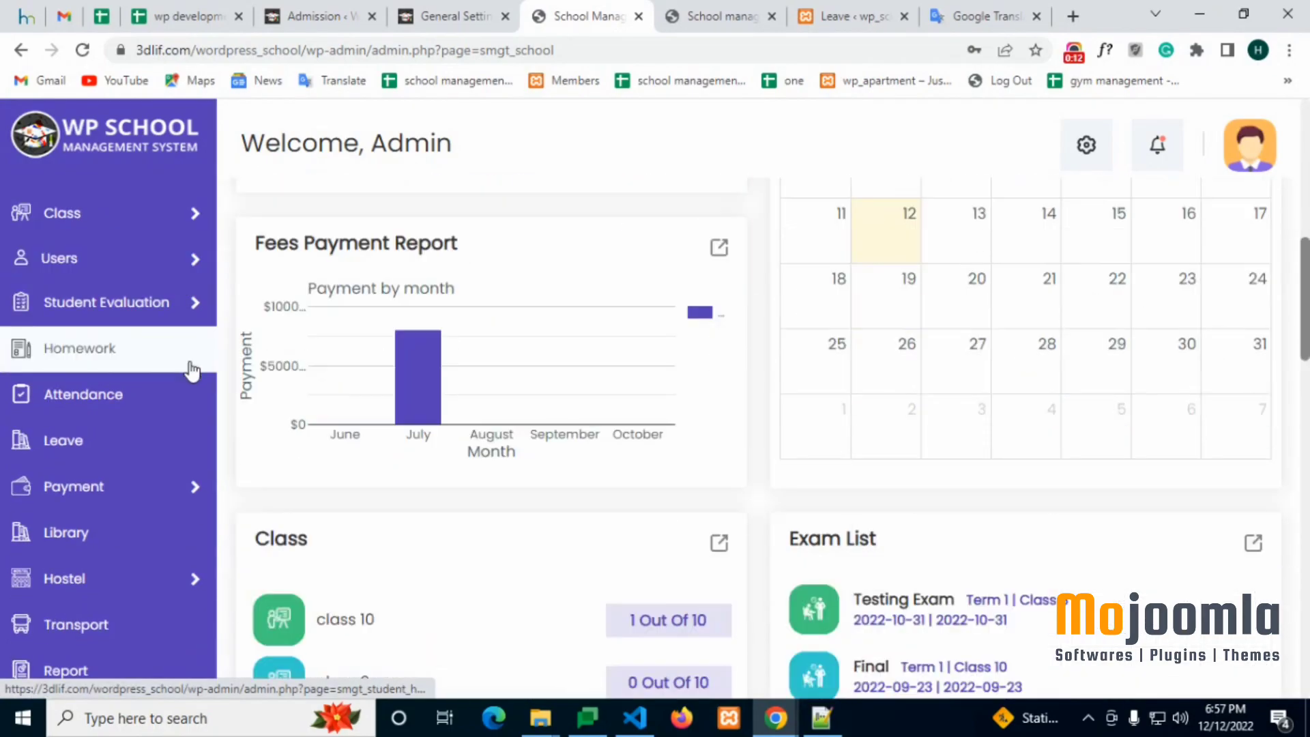
scroll(191, 365, down, 5)
scroll(198, 413, down, 5)
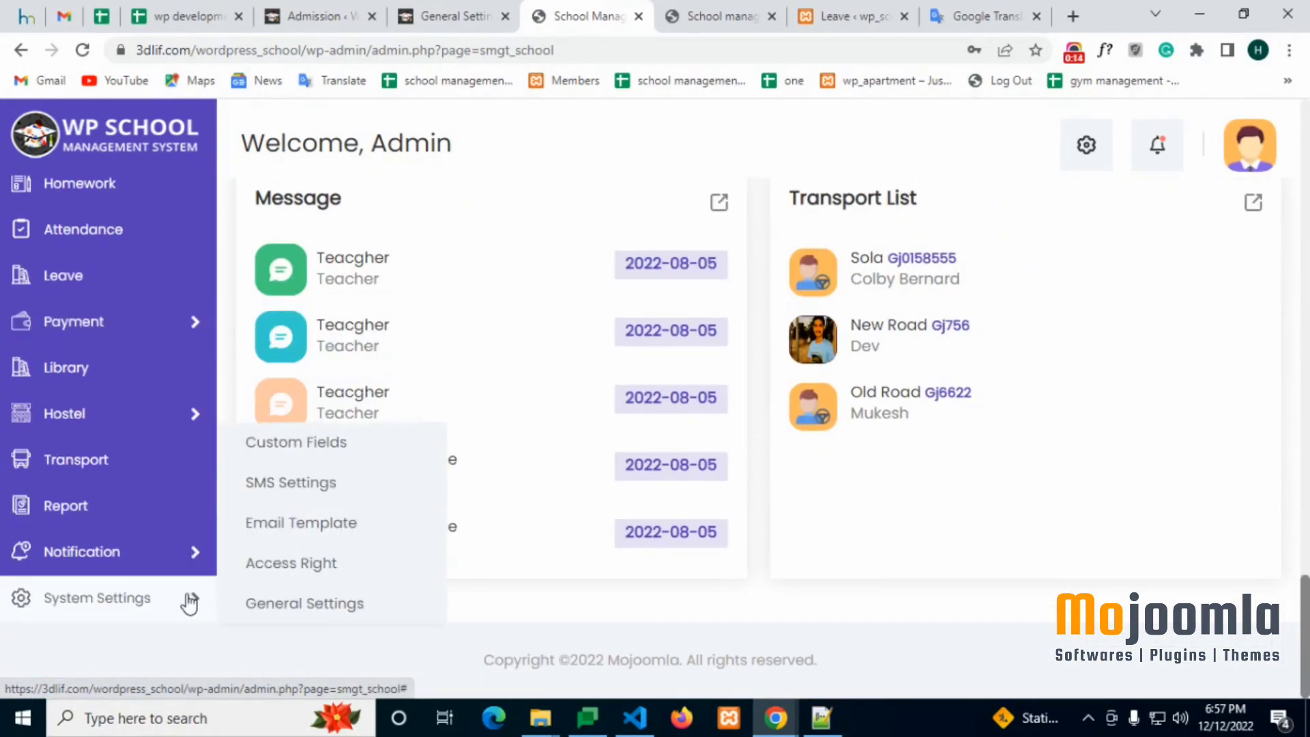
mouse_move(97, 599)
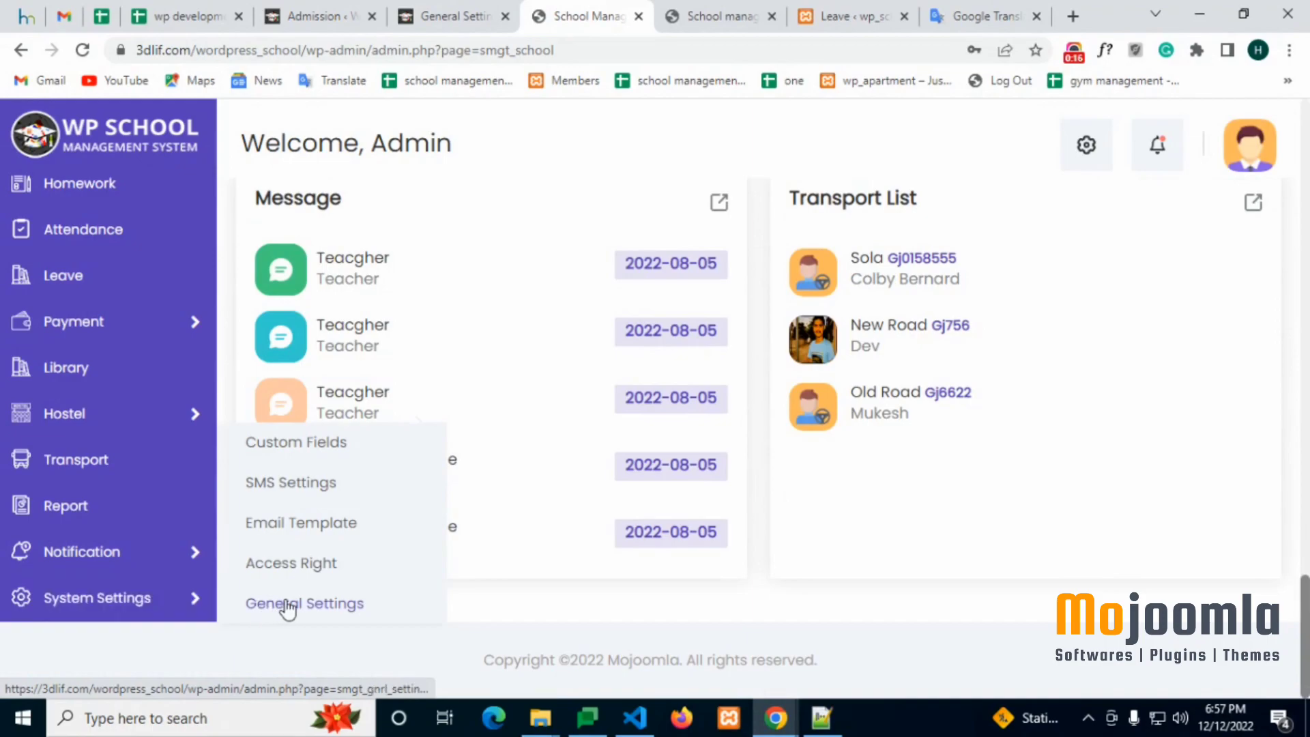
Open the General Settings page under System Settings.
click(288, 606)
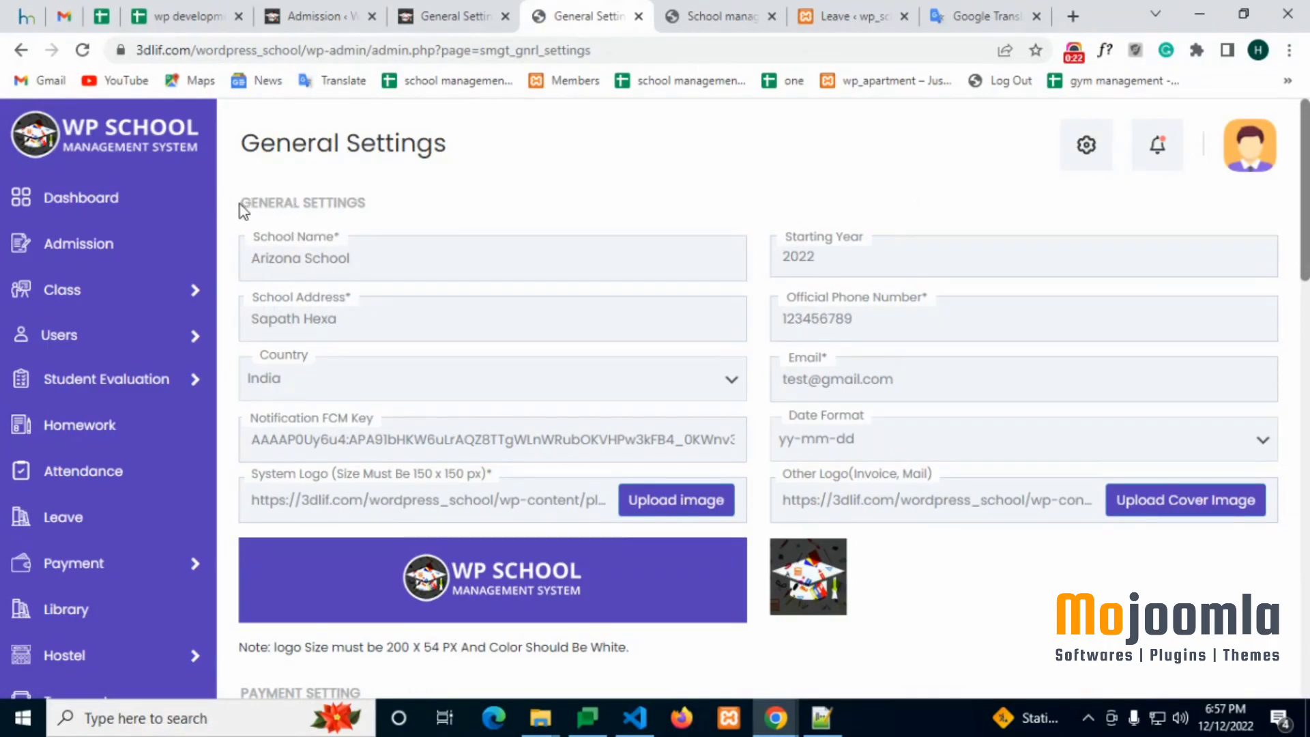
Review School Name and Address, remove stray text, and leave India as the country.
drag(240, 205, 403, 209)
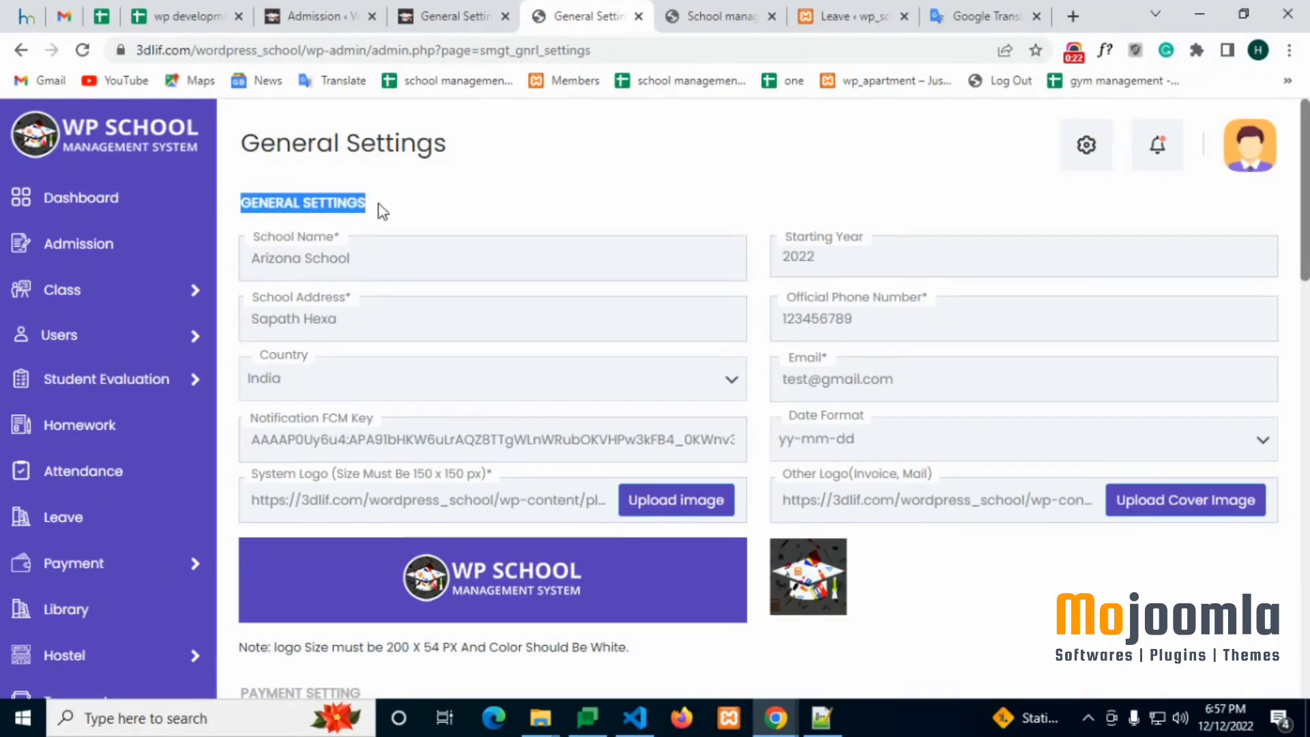
click(419, 255)
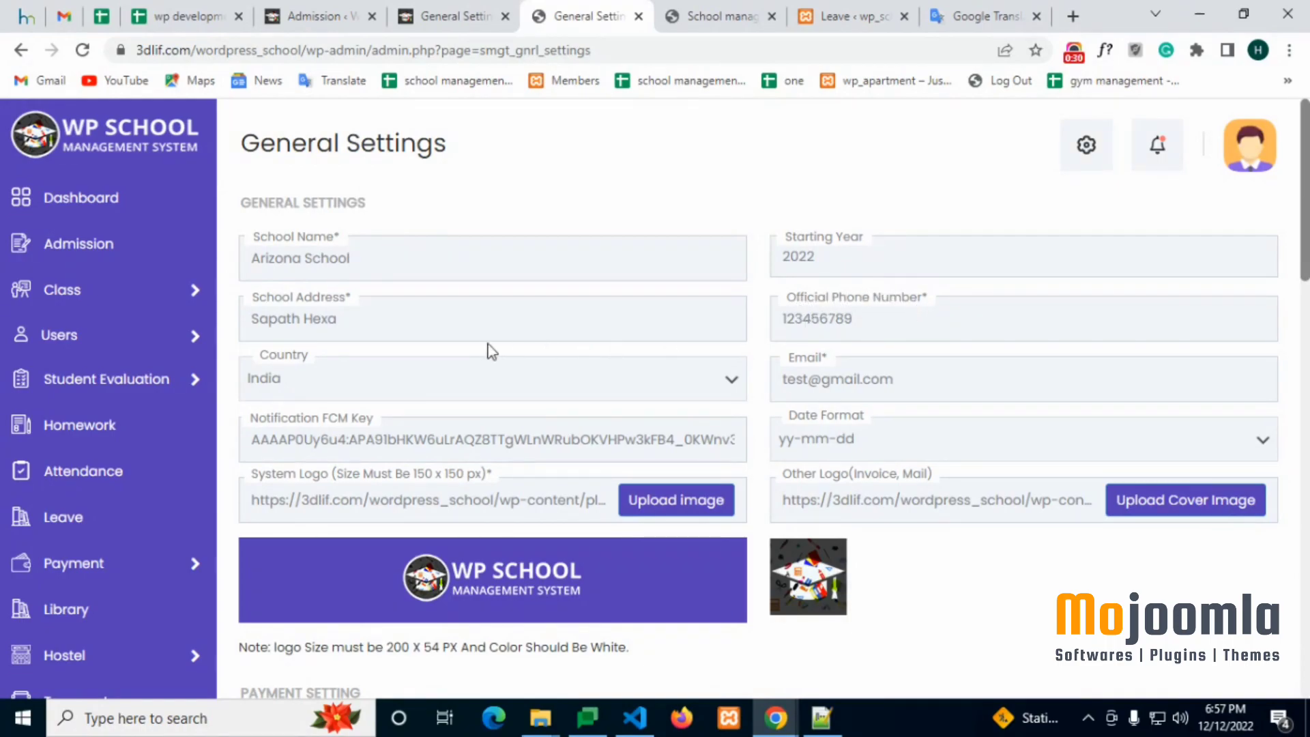
click(457, 319)
click(424, 255)
text(f)
text(sfd)
key(BackSpace)
key(BackSpace)
key(BackSpace)
click(417, 388)
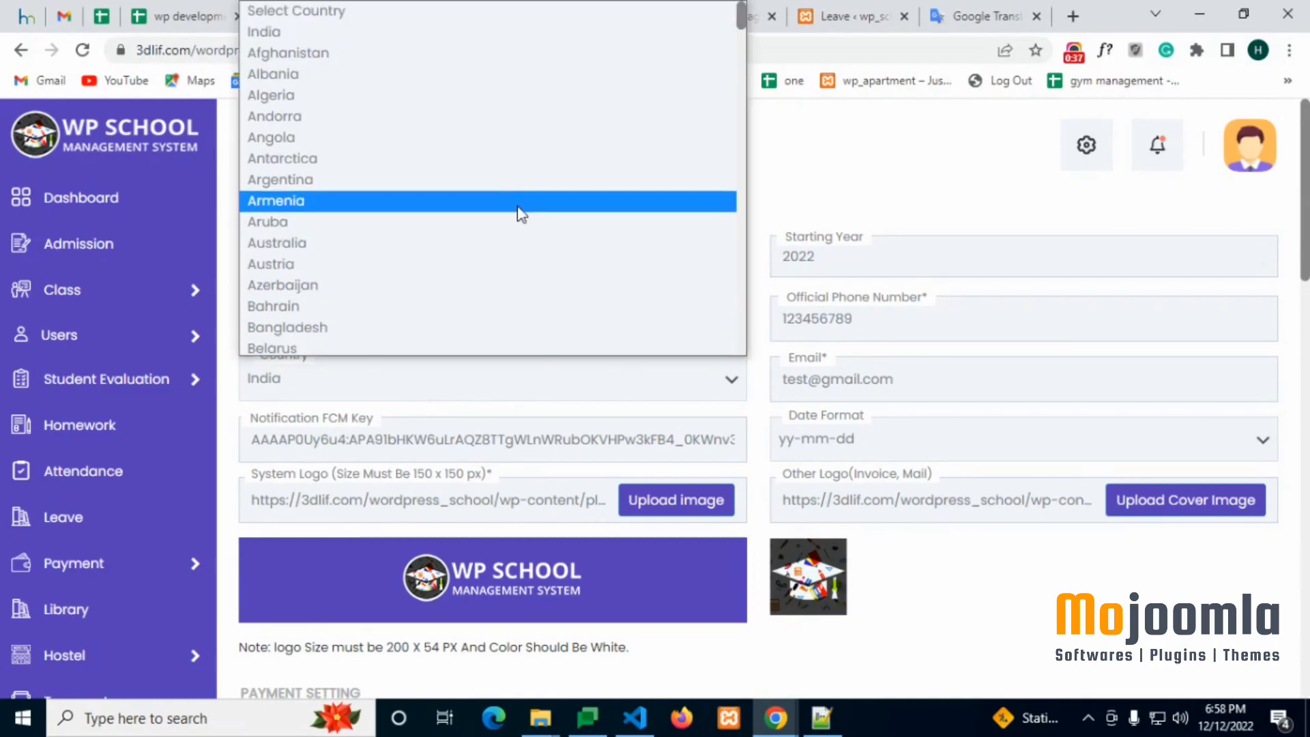
click(921, 395)
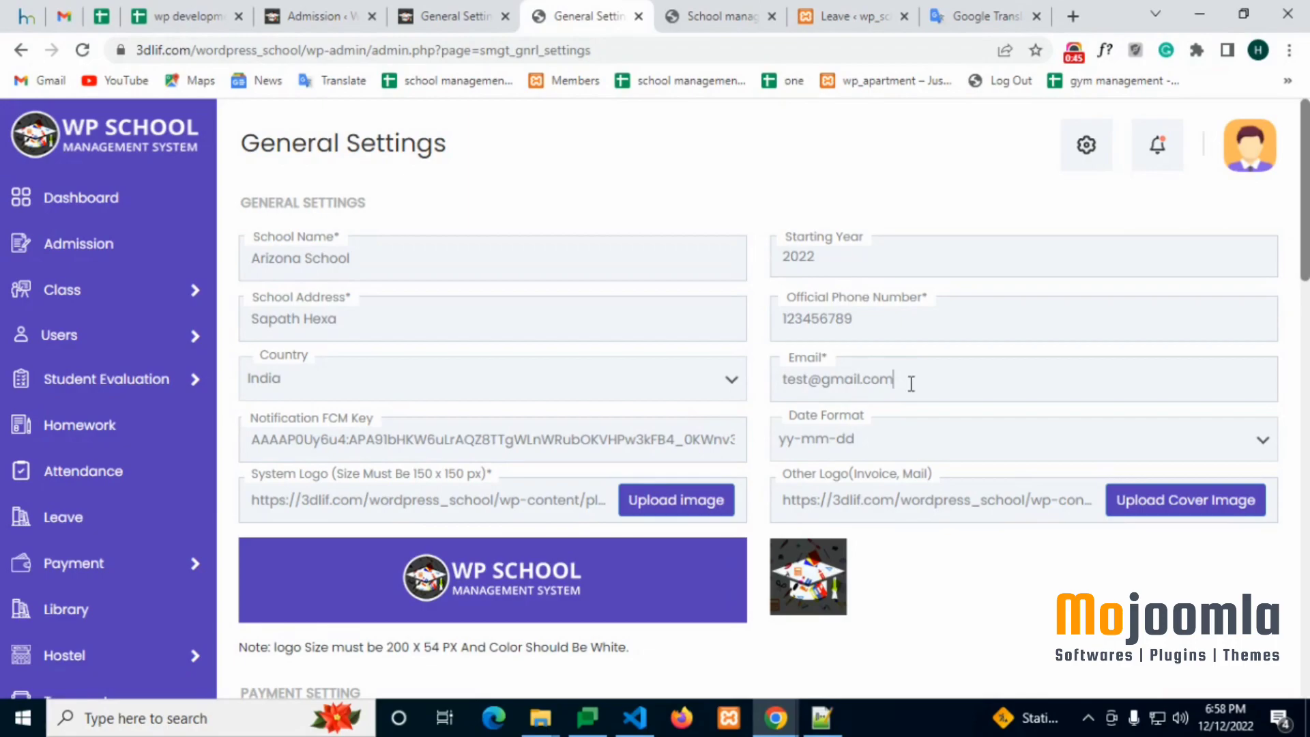
scroll(912, 378, down, 1)
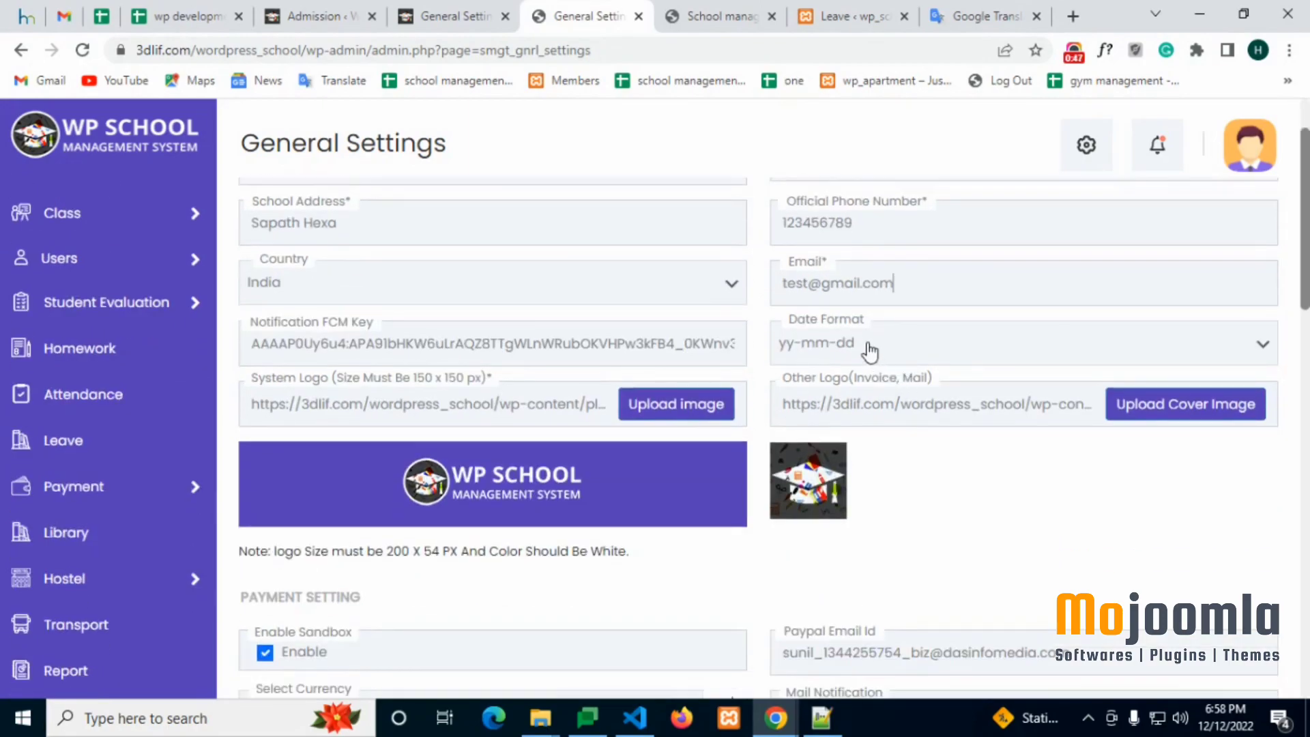
click(980, 353)
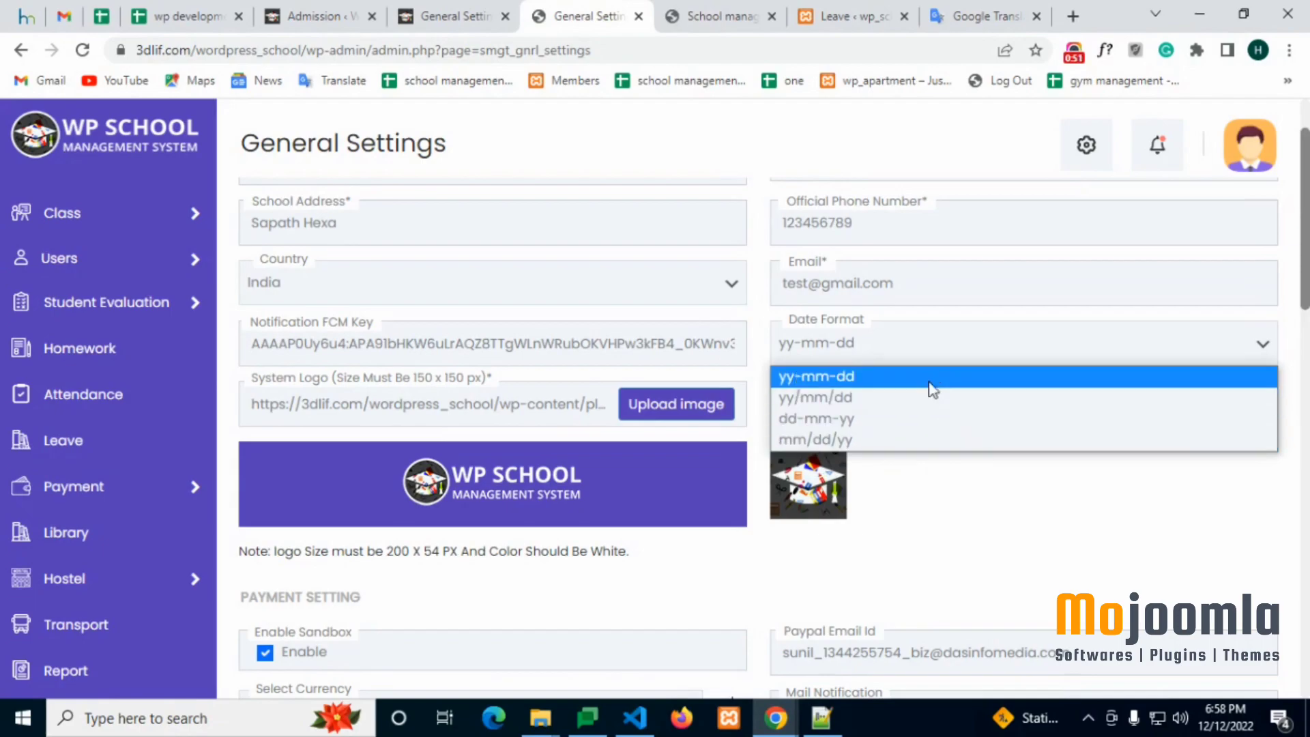
click(978, 504)
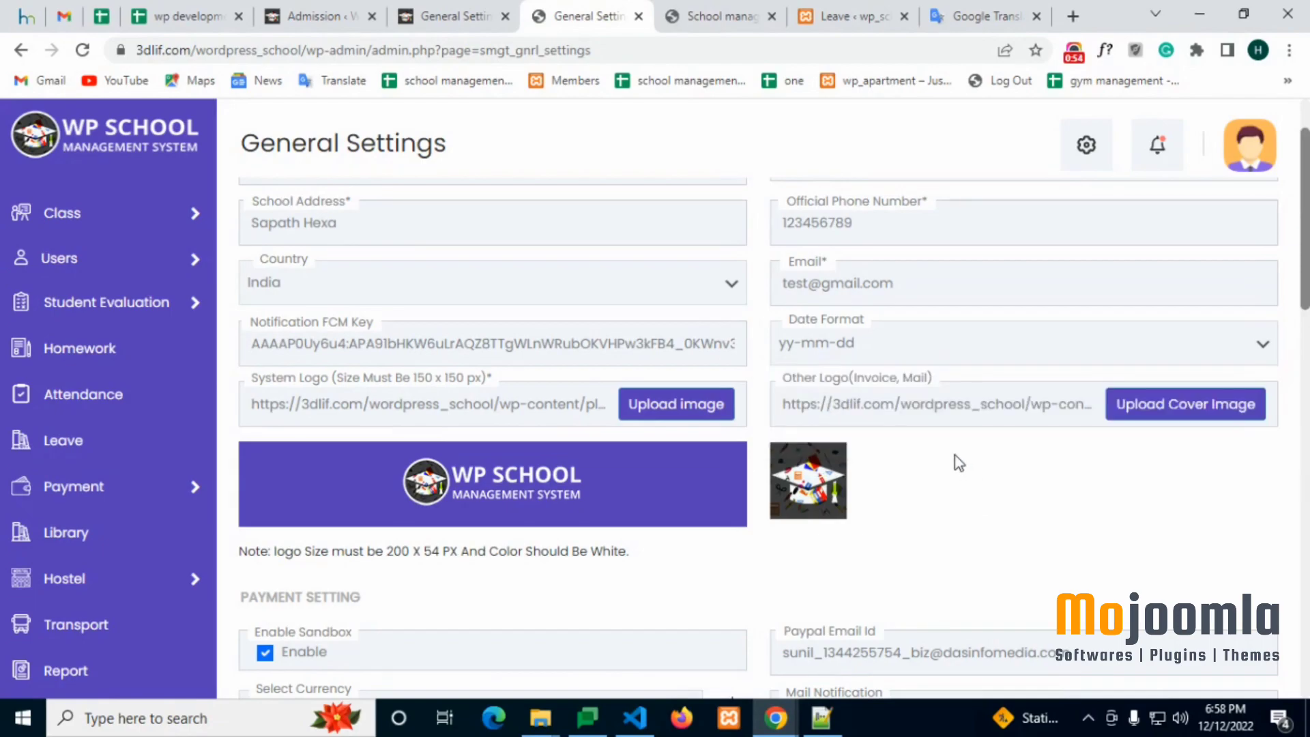
drag(293, 392, 344, 380)
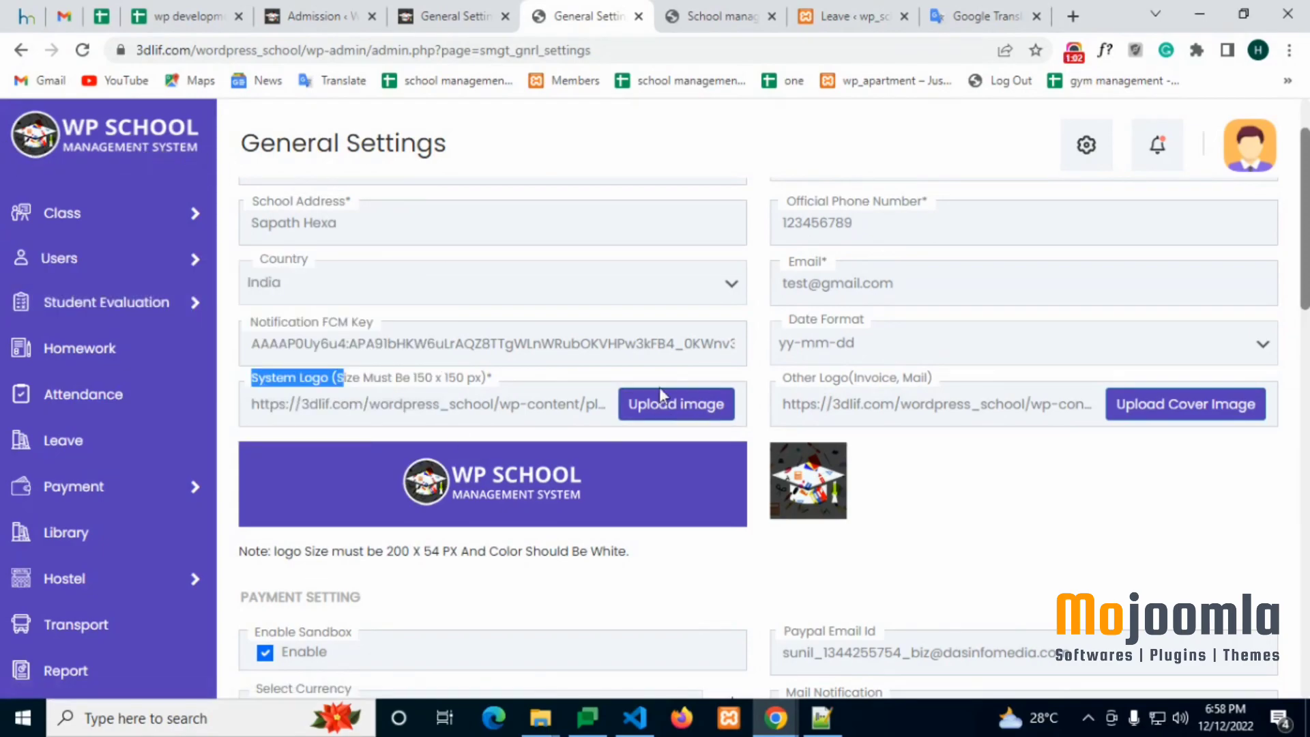
click(667, 404)
click(1246, 154)
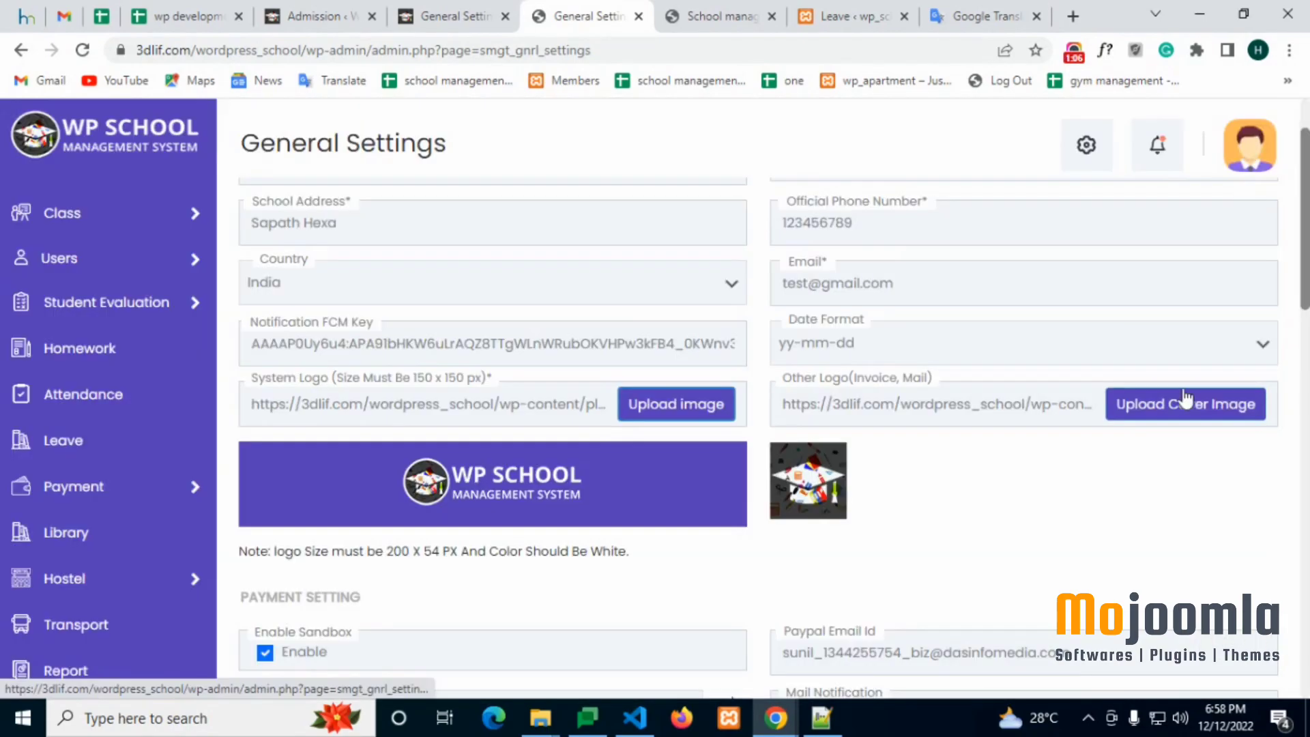
mouse_move(784, 378)
mouse_down()
mouse_move(887, 379)
mouse_move(968, 484)
mouse_up()
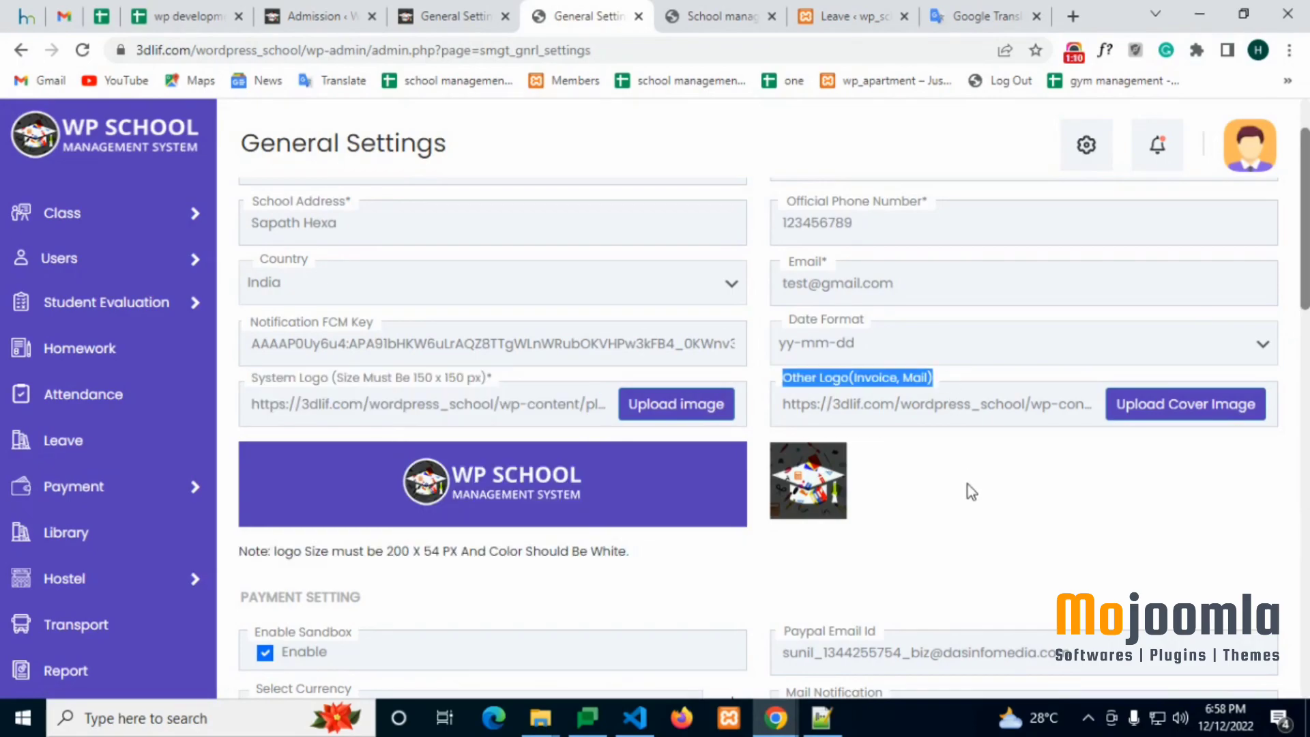
click(802, 386)
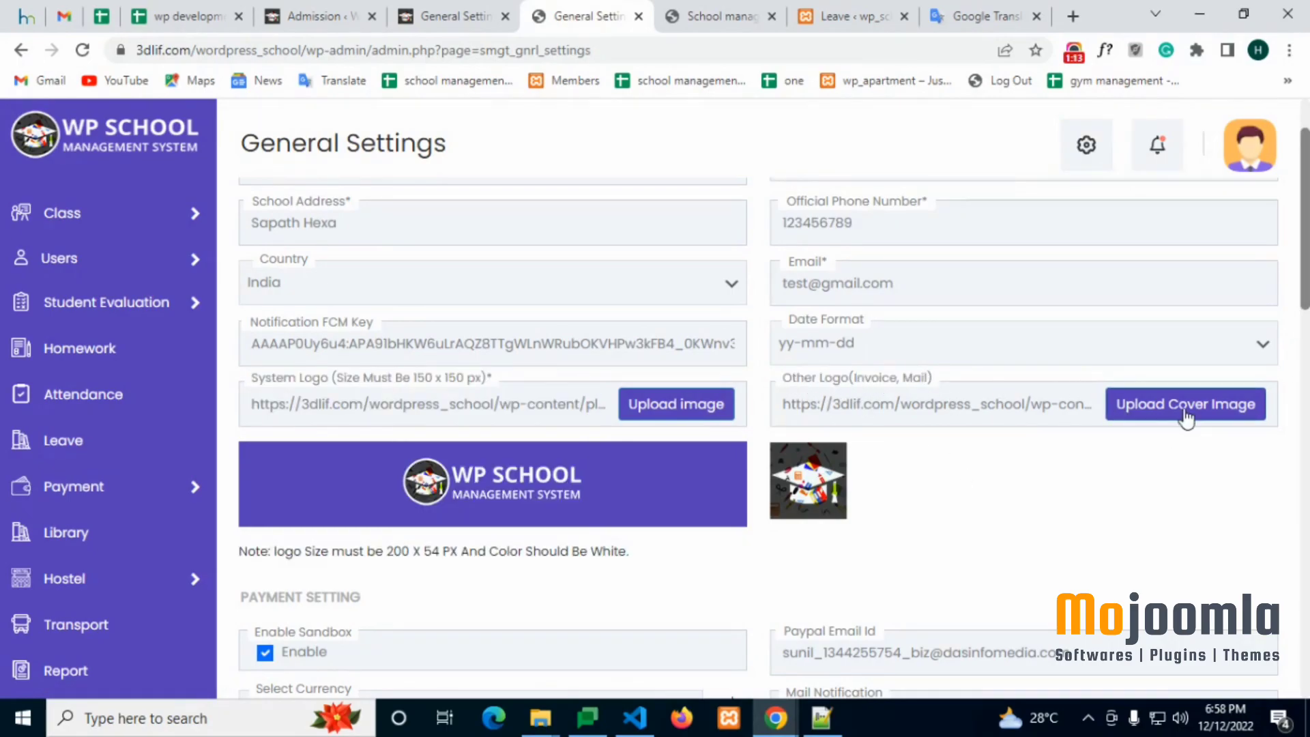
scroll(266, 420, down, 2)
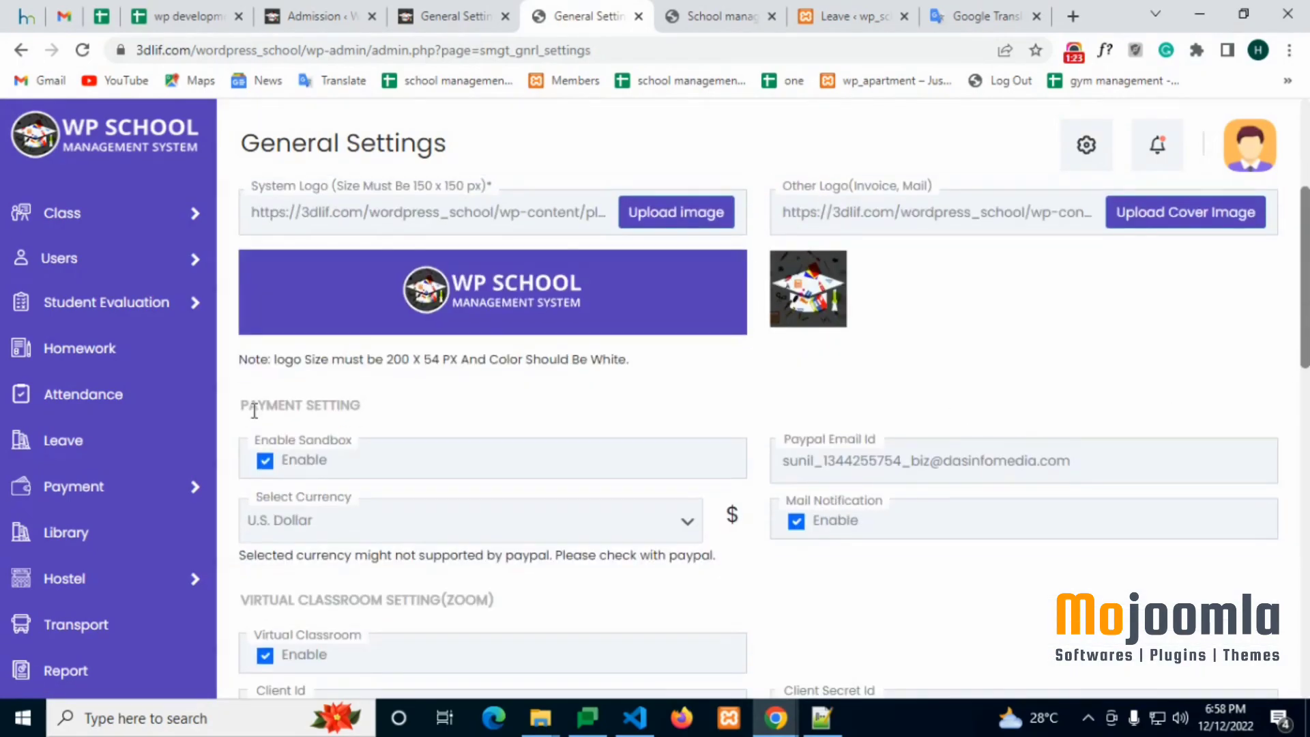
drag(237, 417, 376, 418)
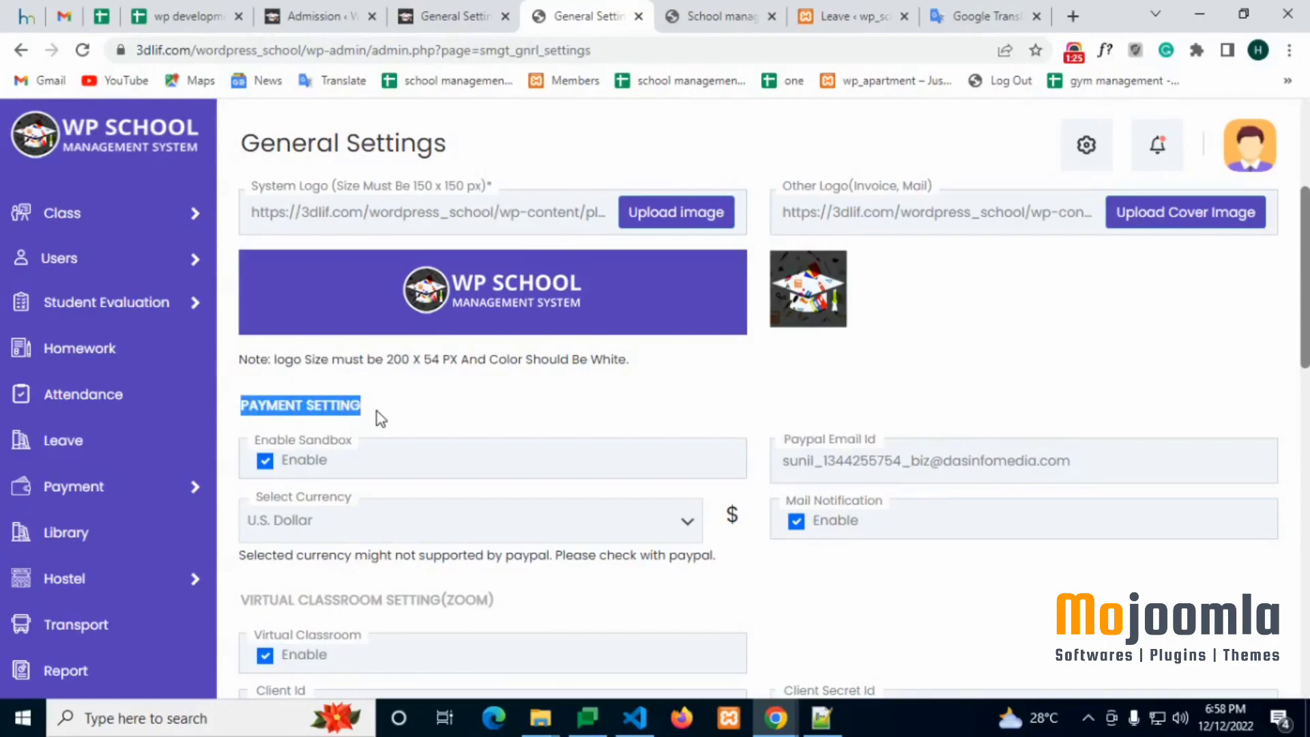
click(447, 456)
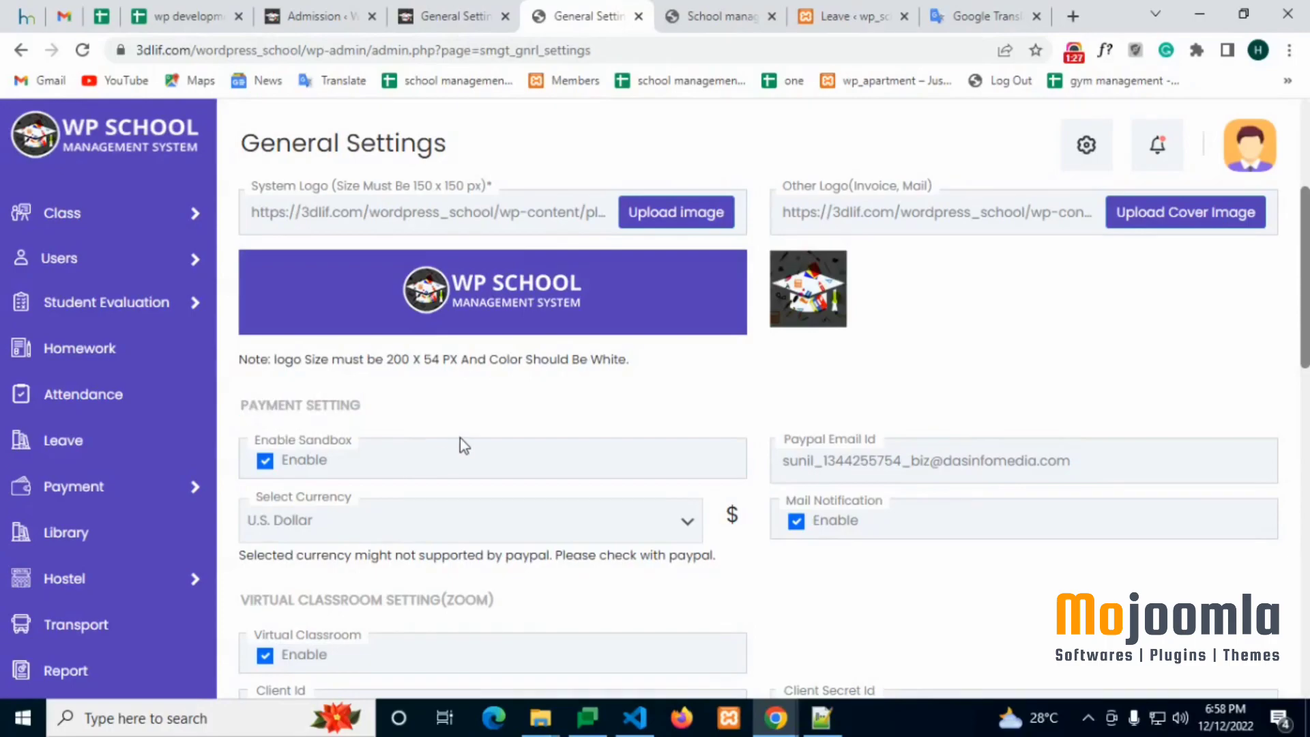
scroll(419, 401, down, 2)
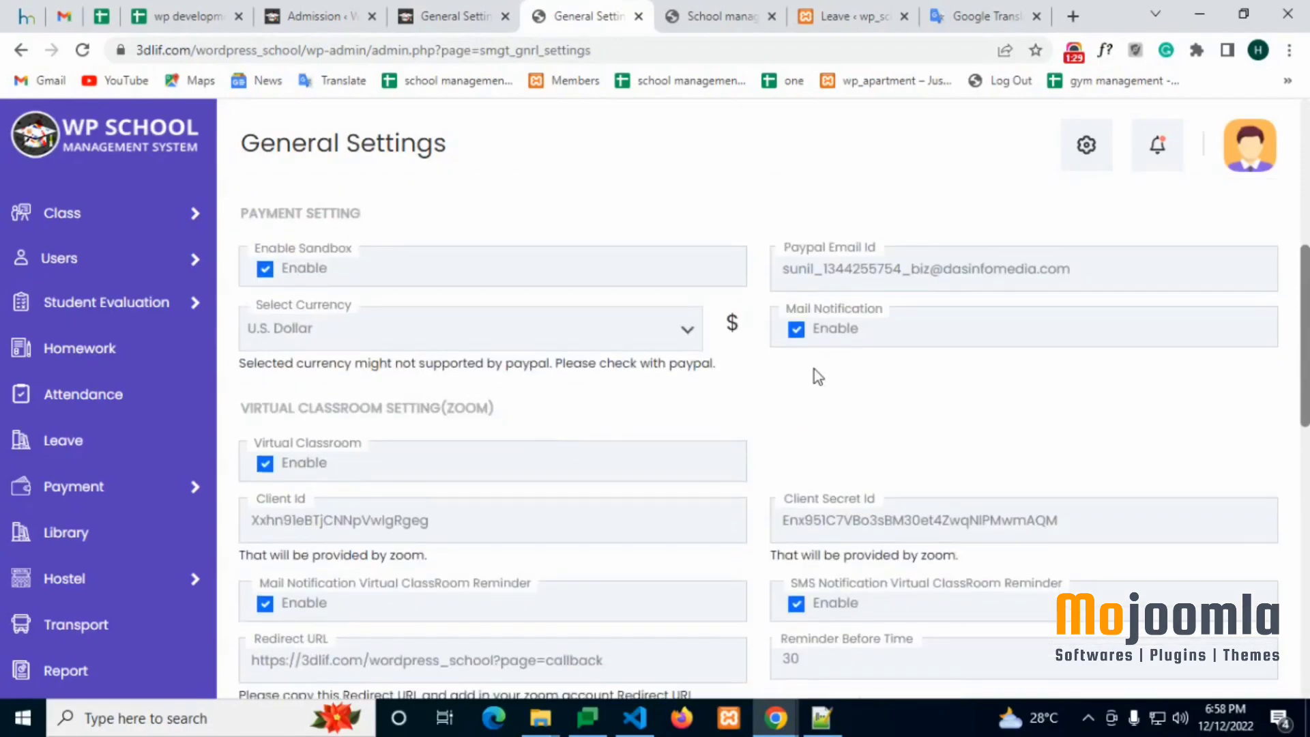
scroll(604, 407, up, 1)
drag(242, 504, 574, 504)
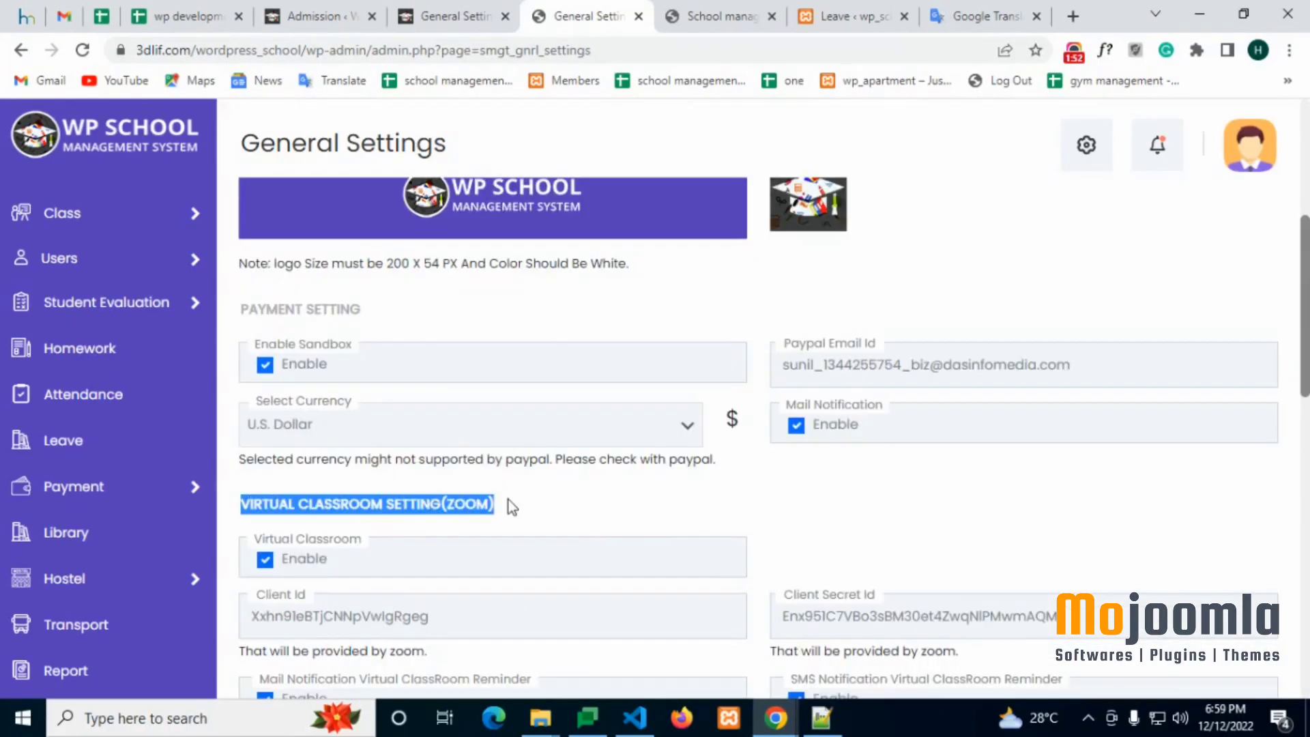
click(576, 504)
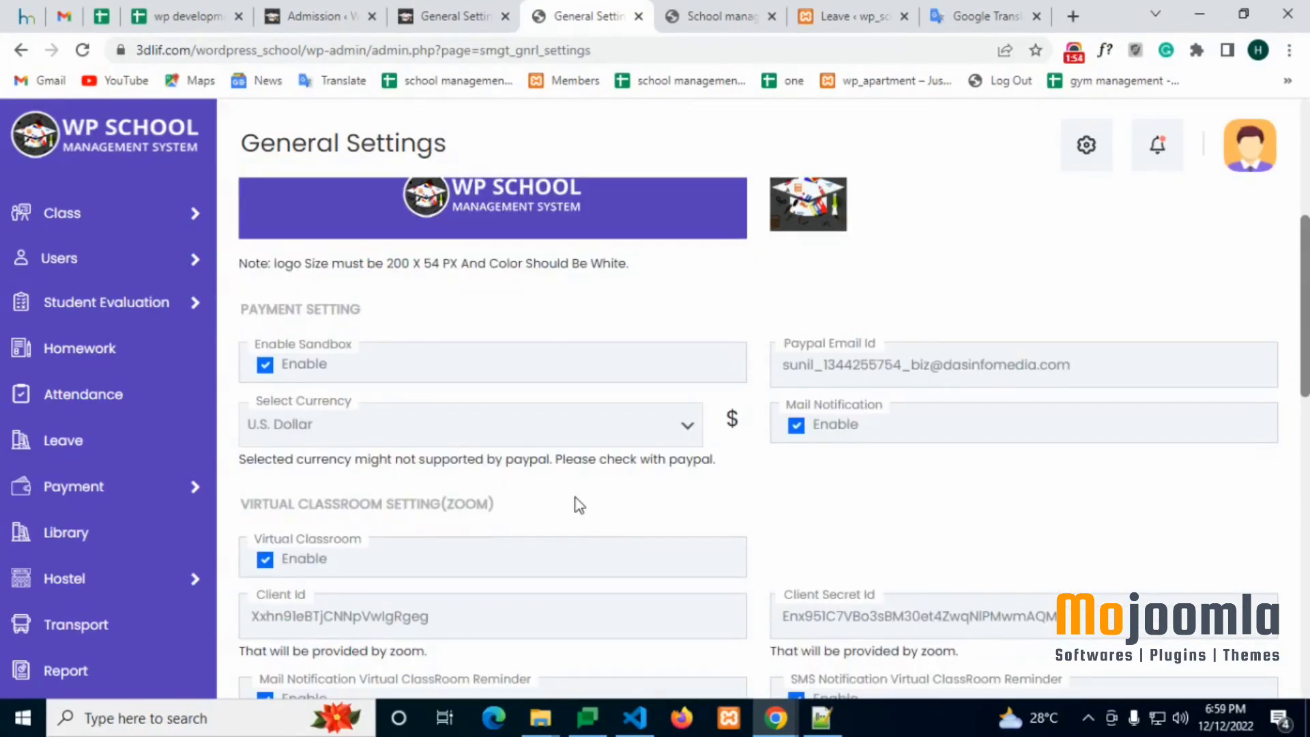
scroll(523, 500, down, 1)
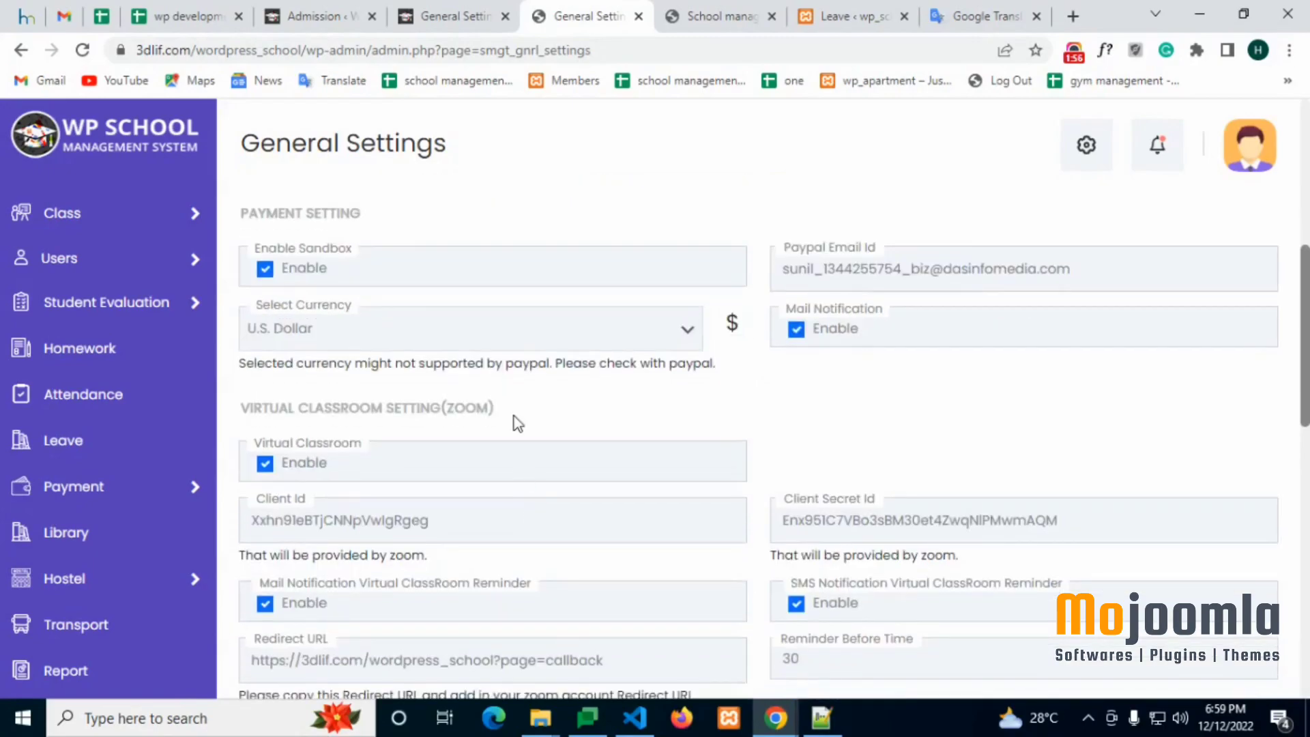
scroll(517, 423, down, 1)
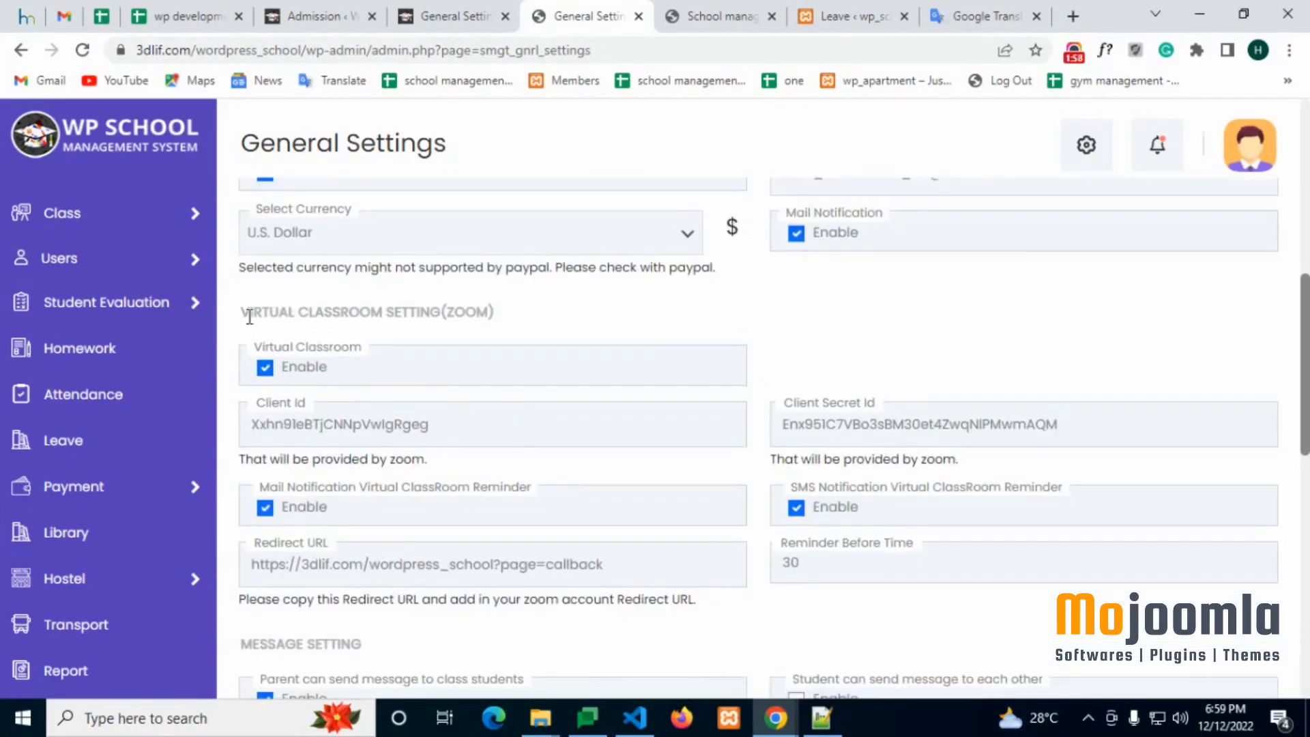
scroll(540, 403, down, 2)
scroll(542, 426, down, 1)
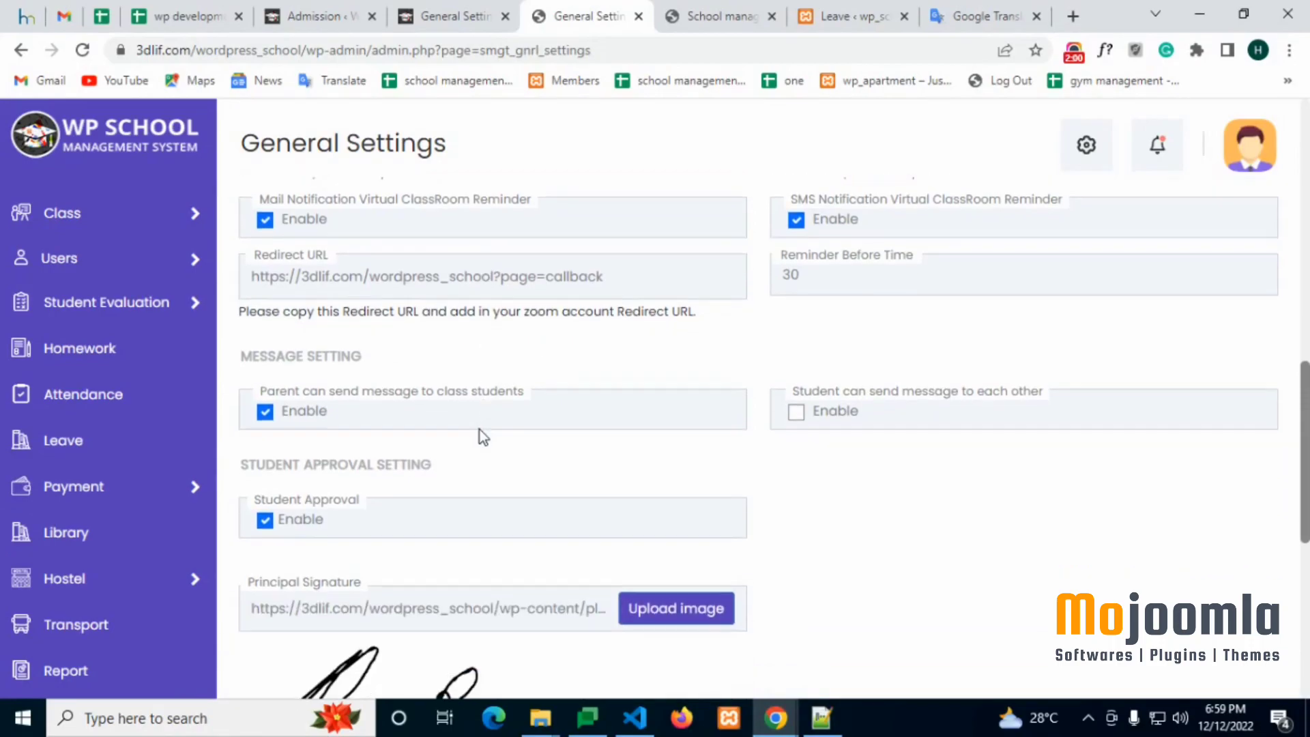
scroll(320, 374, down, 1)
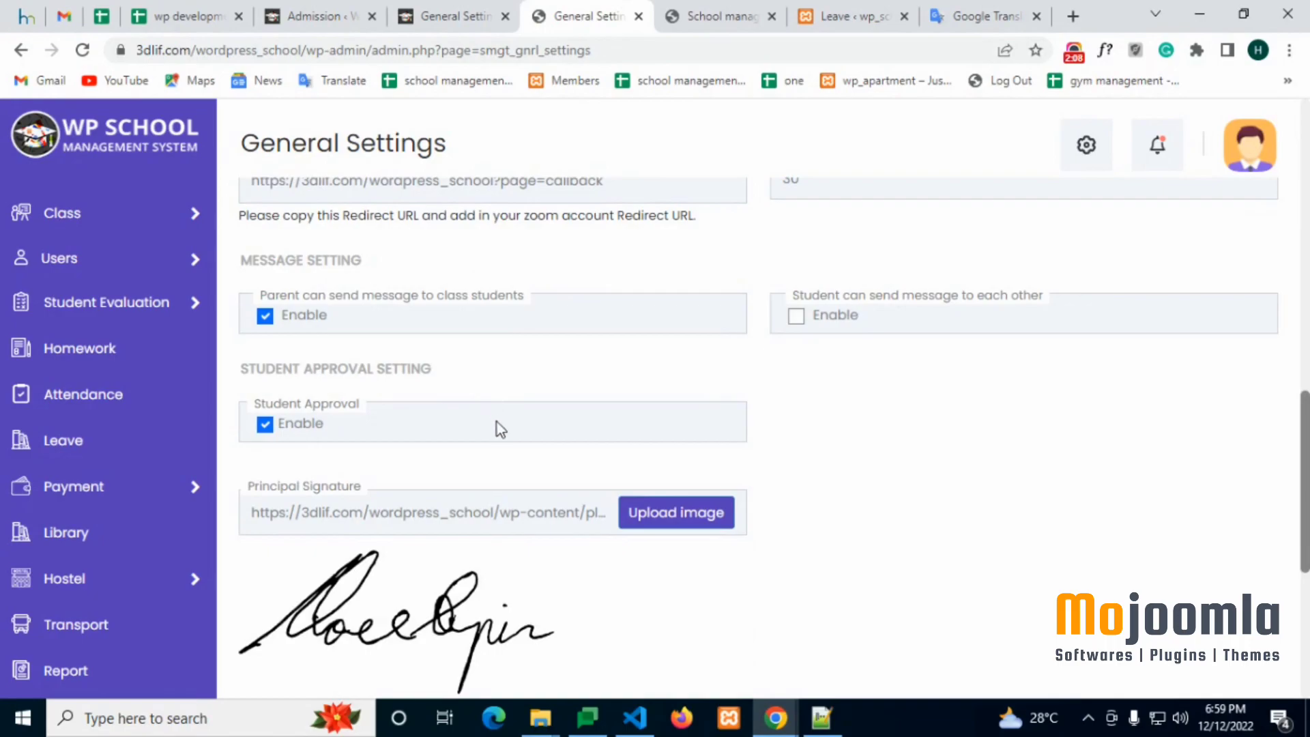
scroll(497, 428, down, 1)
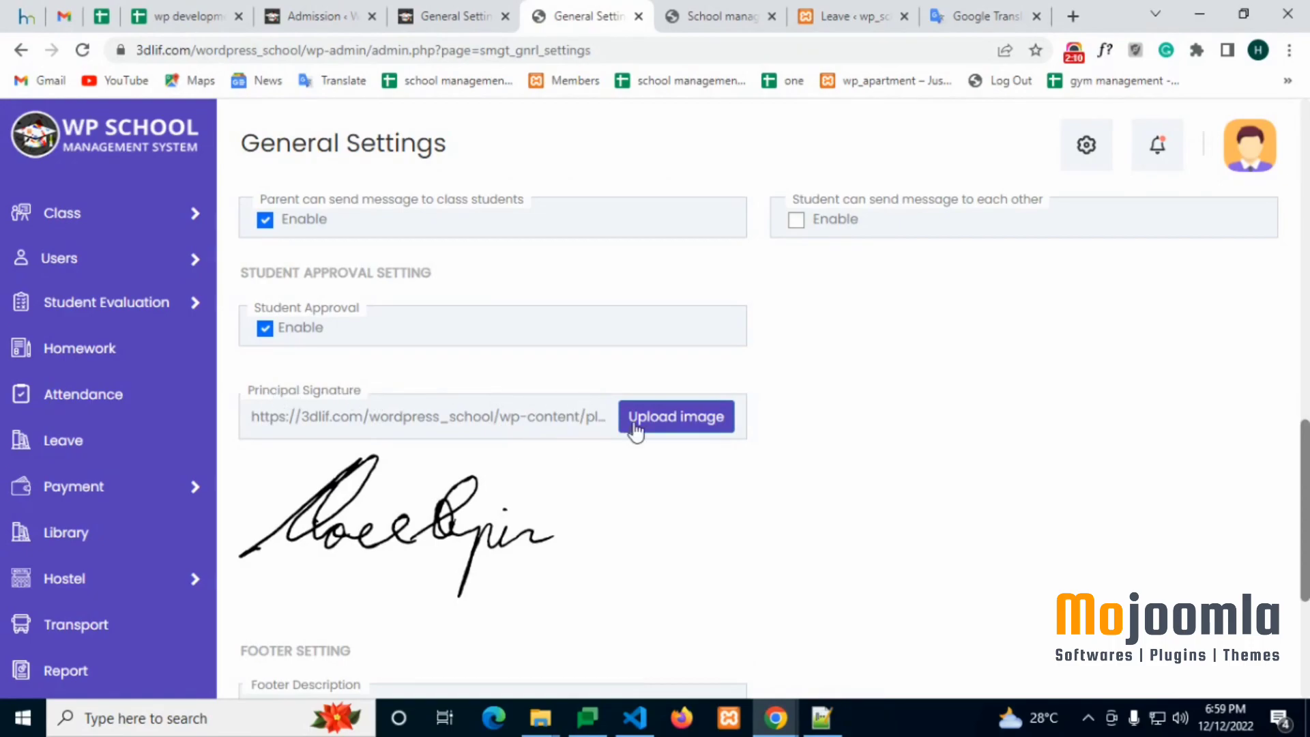
click(661, 428)
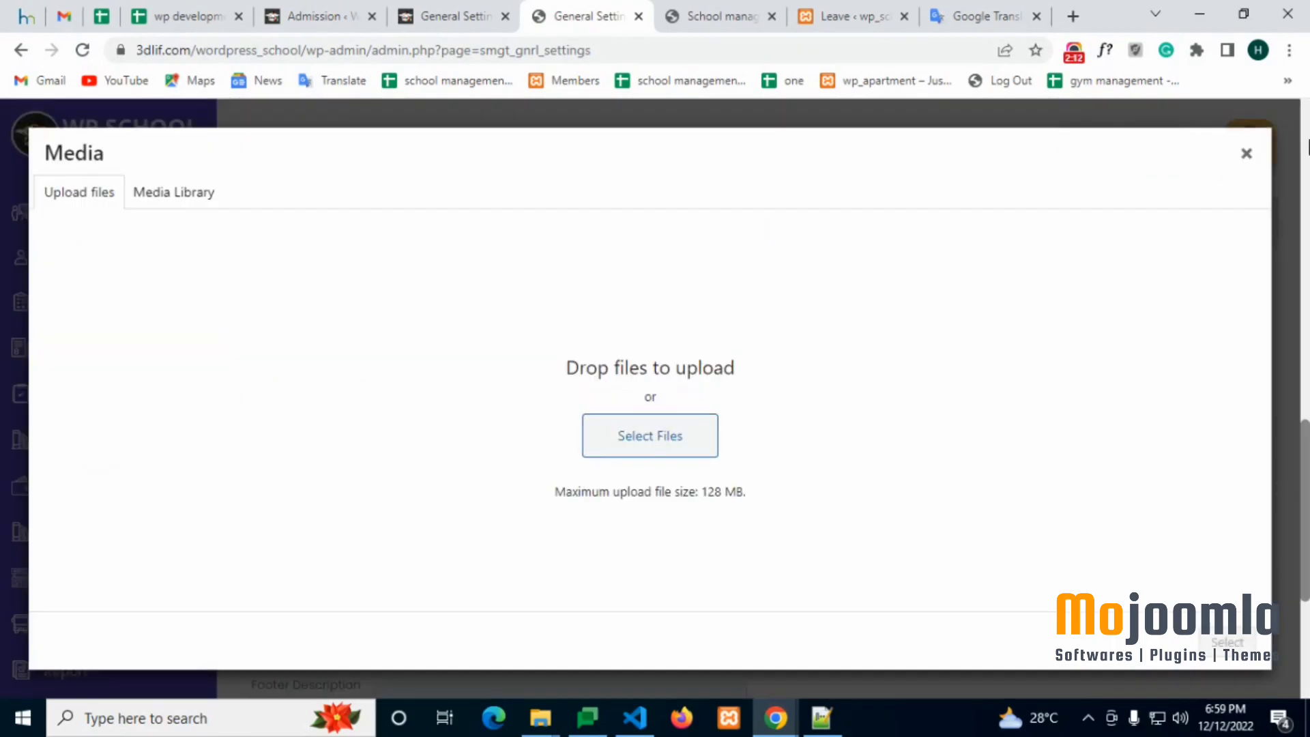
click(1249, 156)
scroll(615, 420, down, 2)
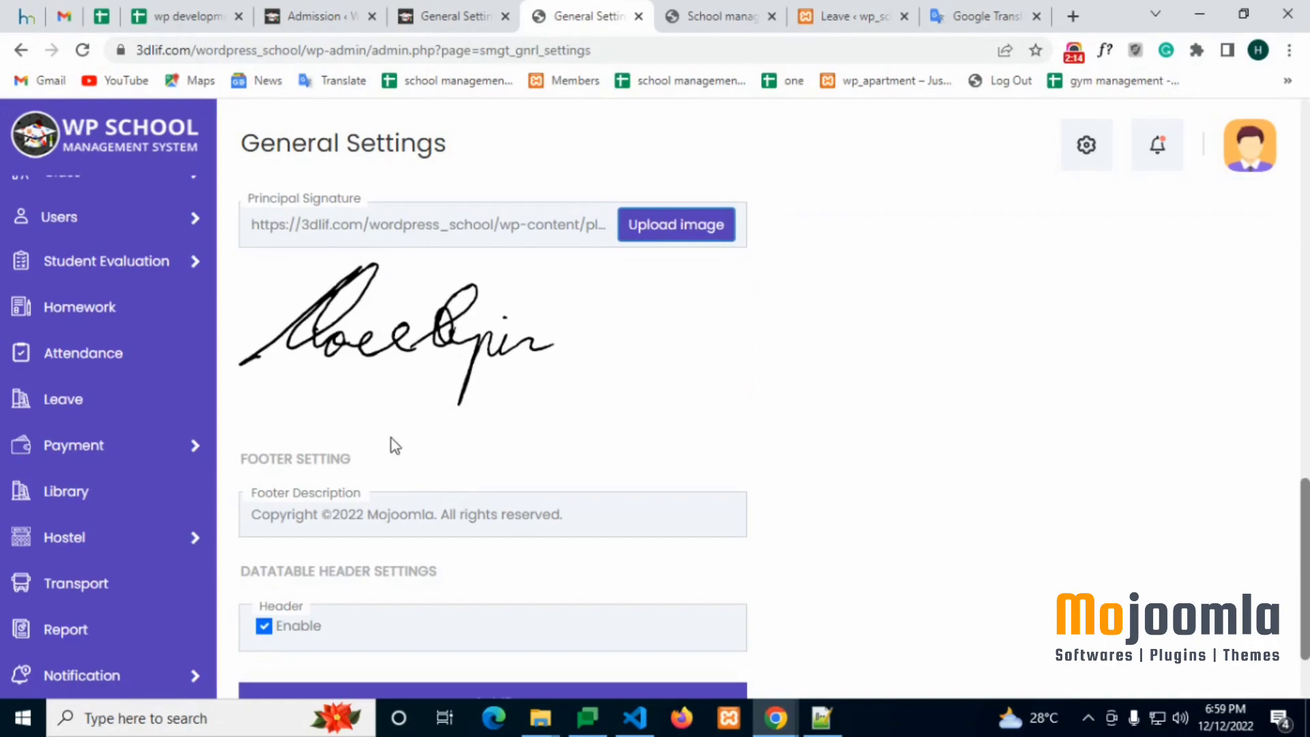
Check the Footer Description under Footer Setting, then save the settings unchanged.
drag(240, 460, 542, 460)
scroll(540, 460, down, 1)
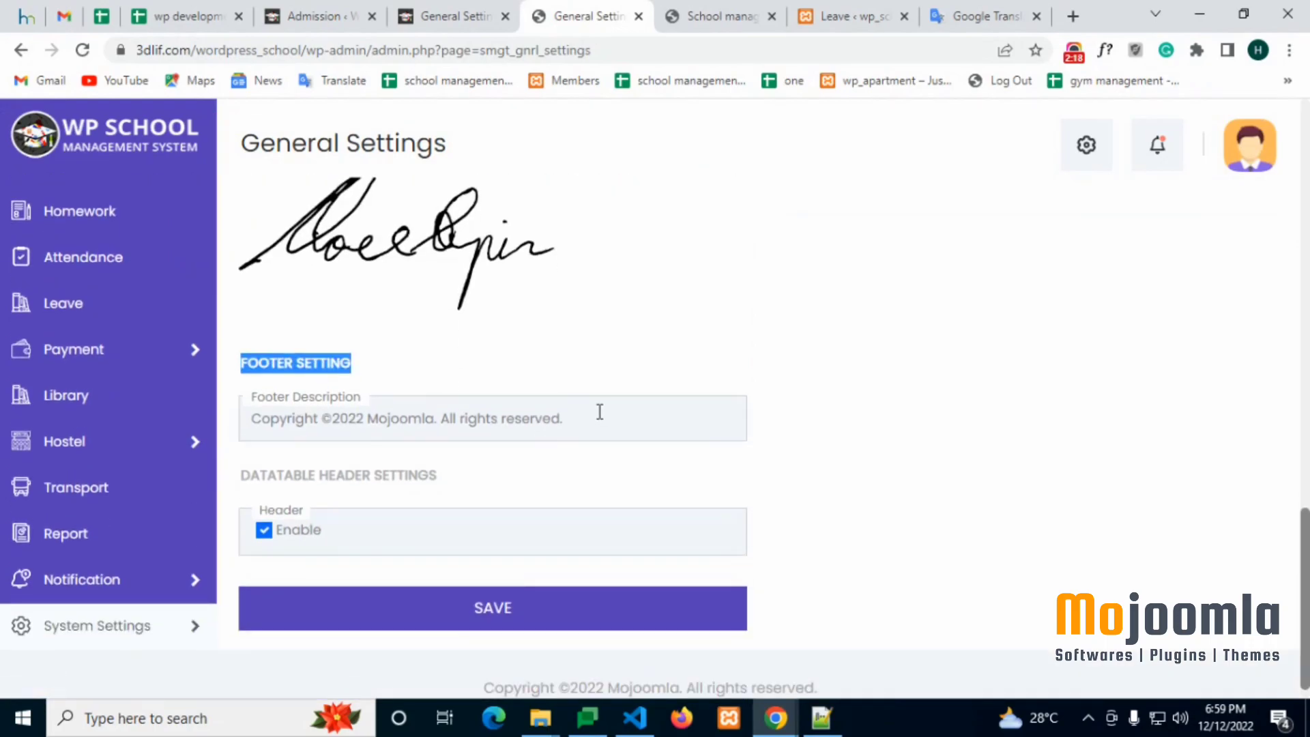
scroll(593, 417, down, 1)
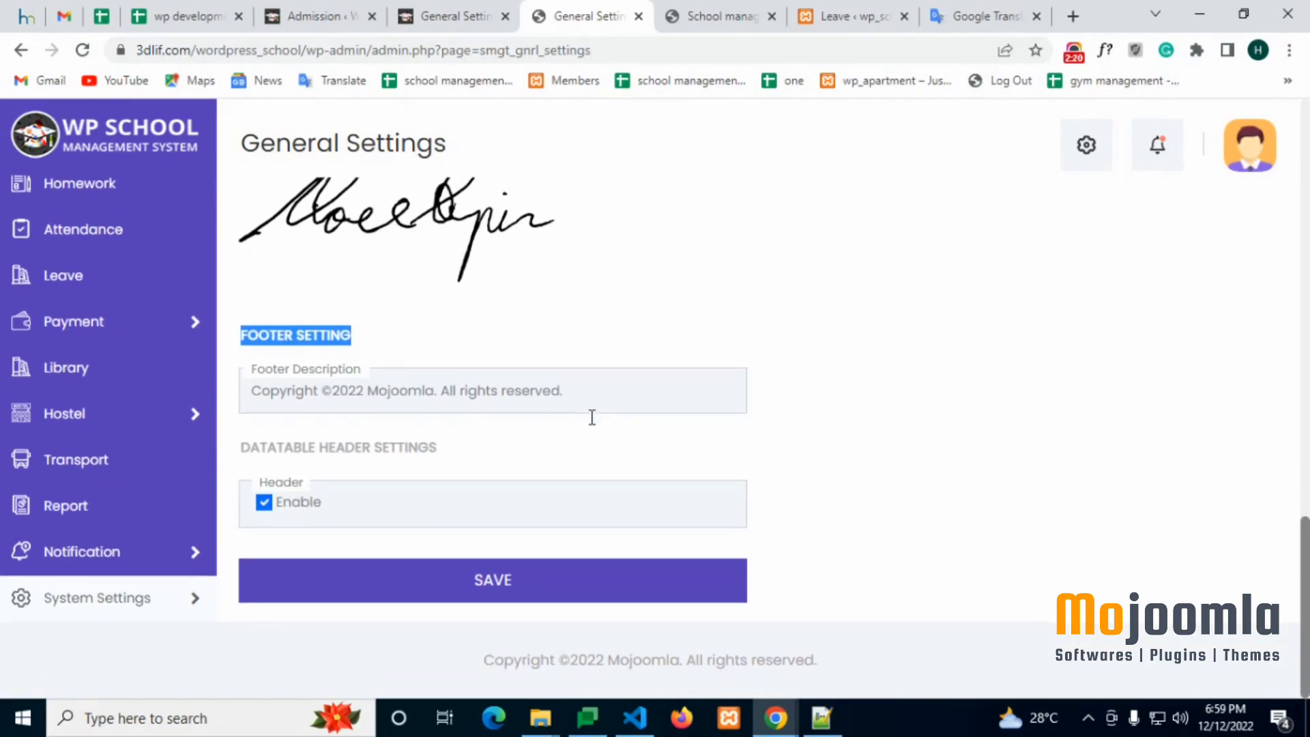
click(584, 399)
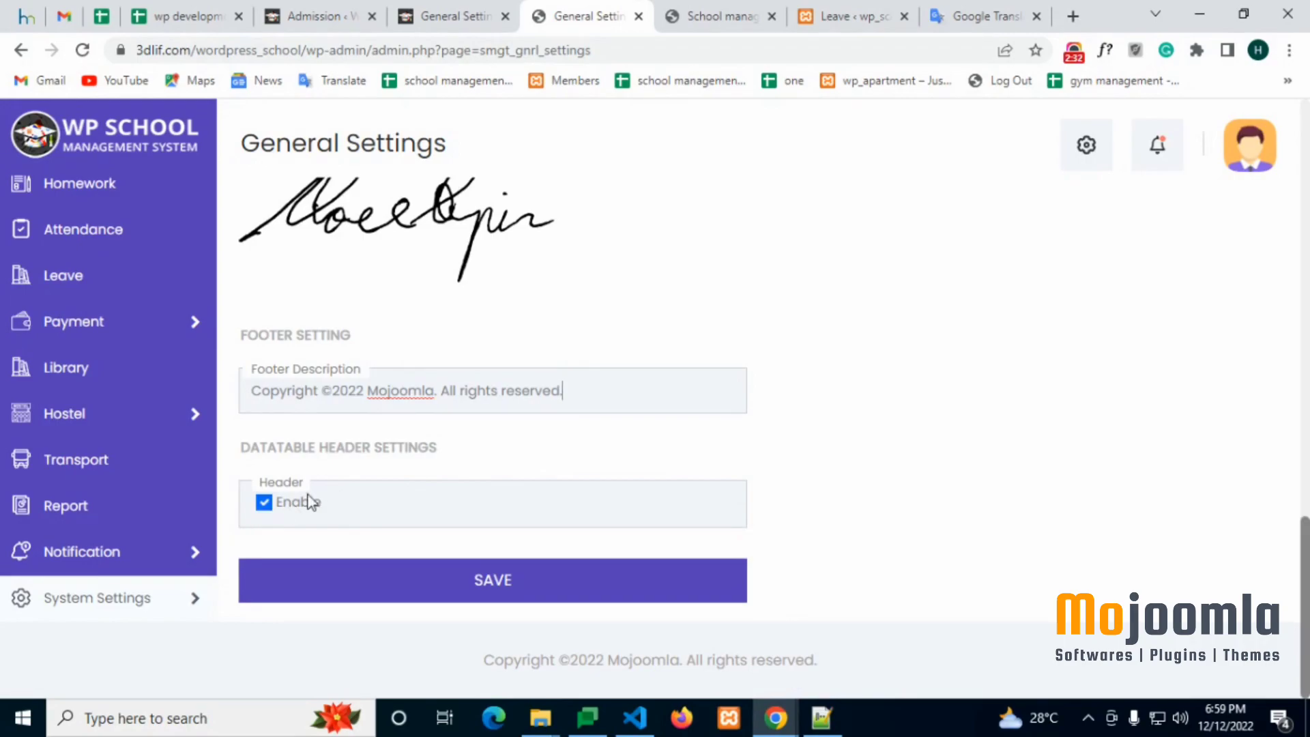
click(491, 582)
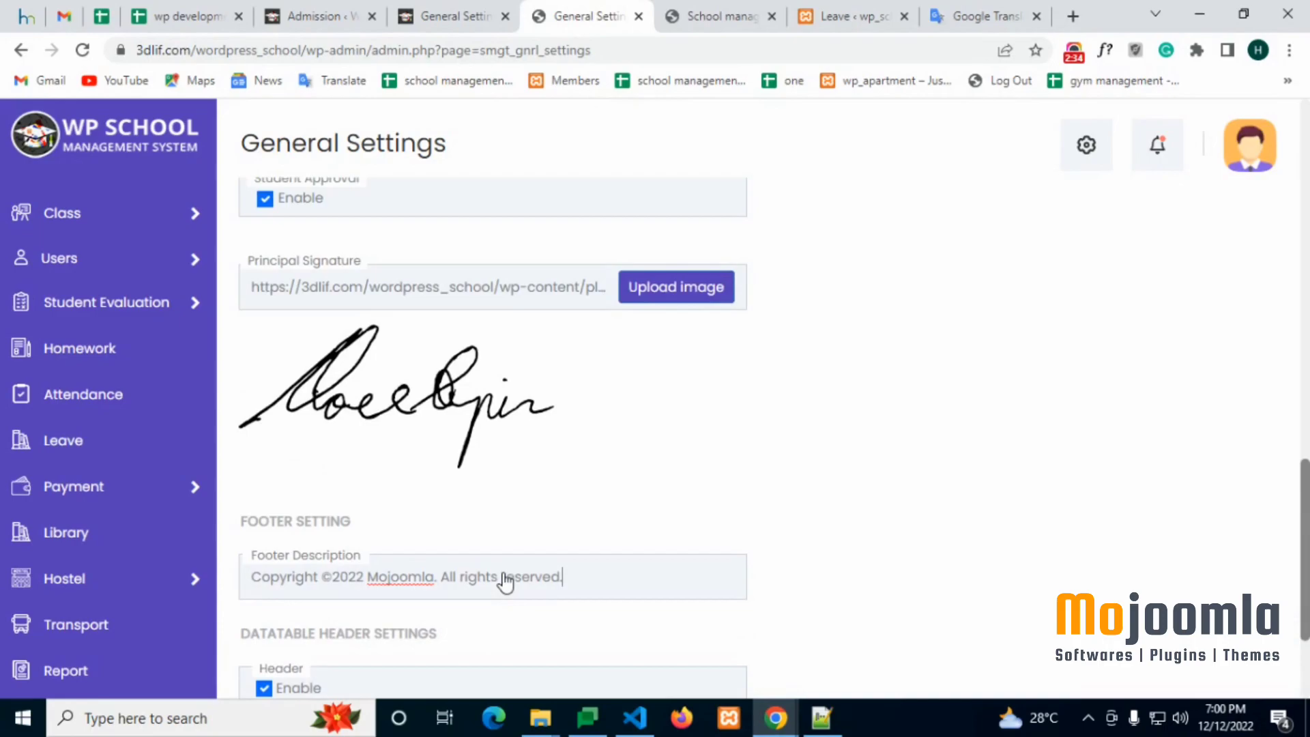
scroll(504, 574, down, 1)
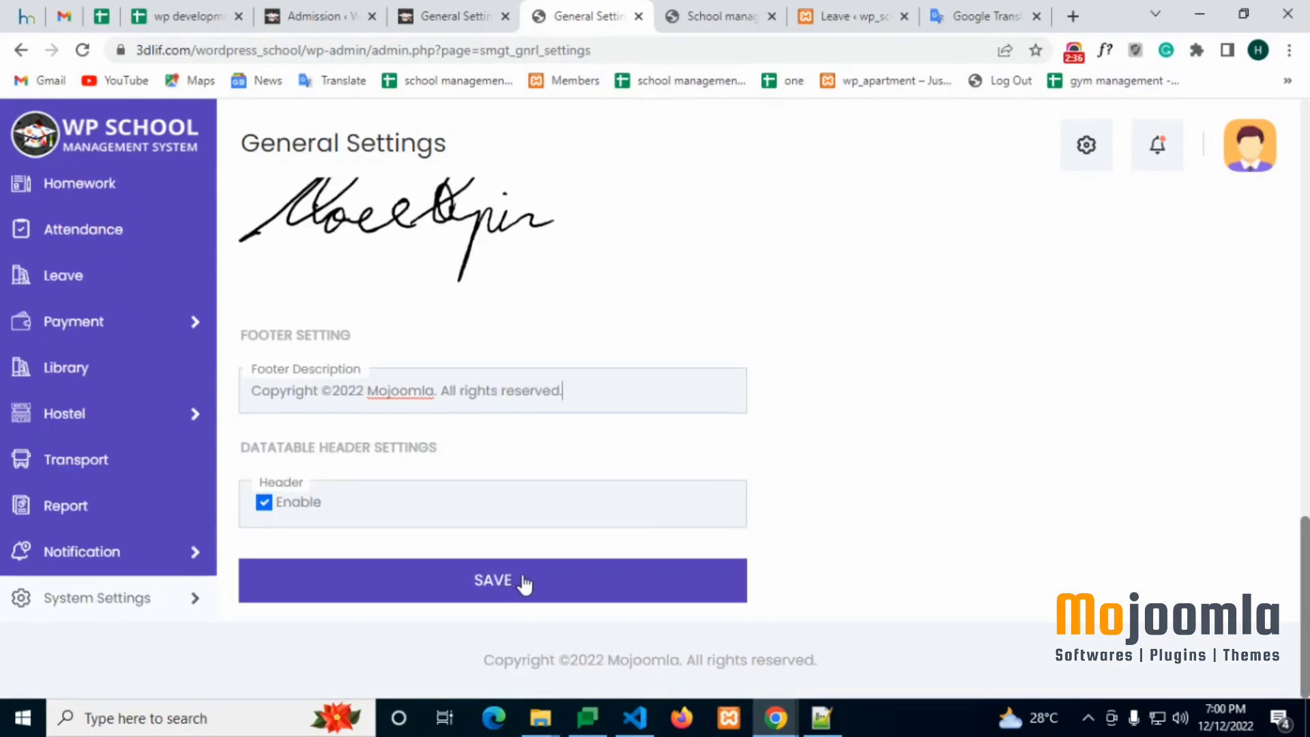
click(523, 583)
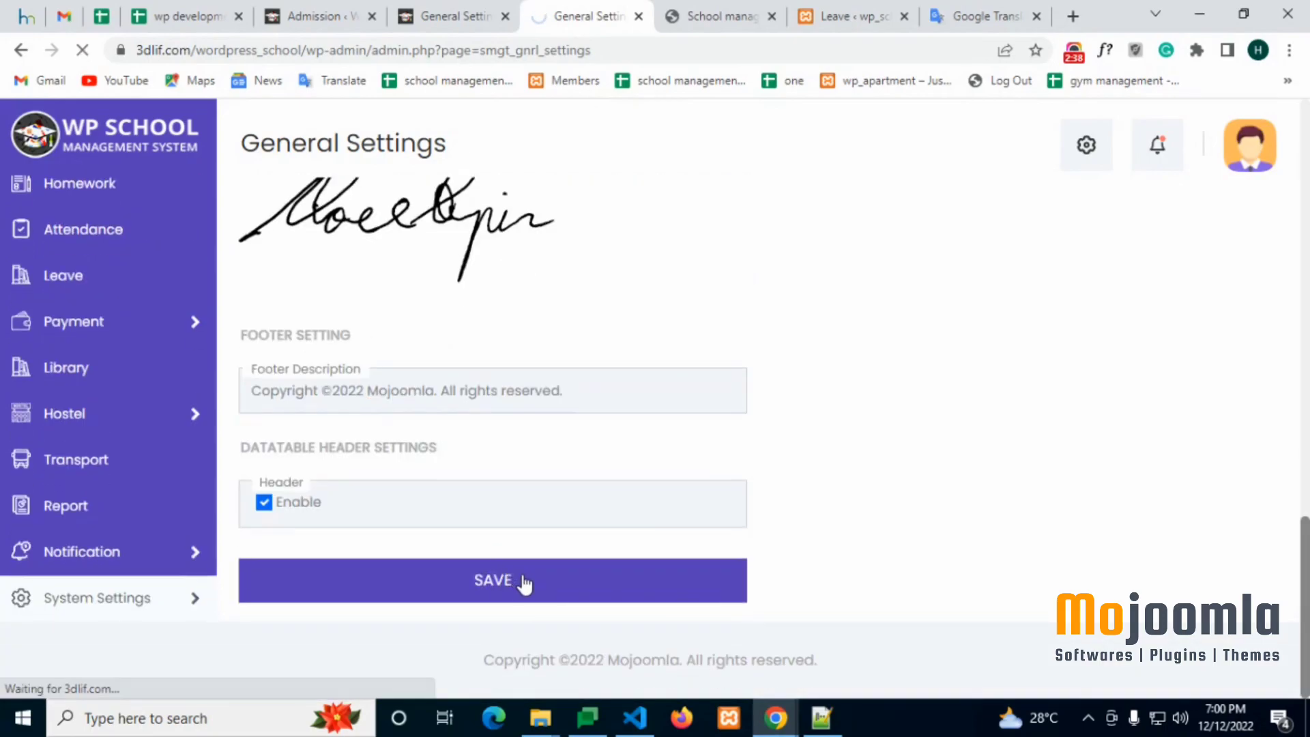